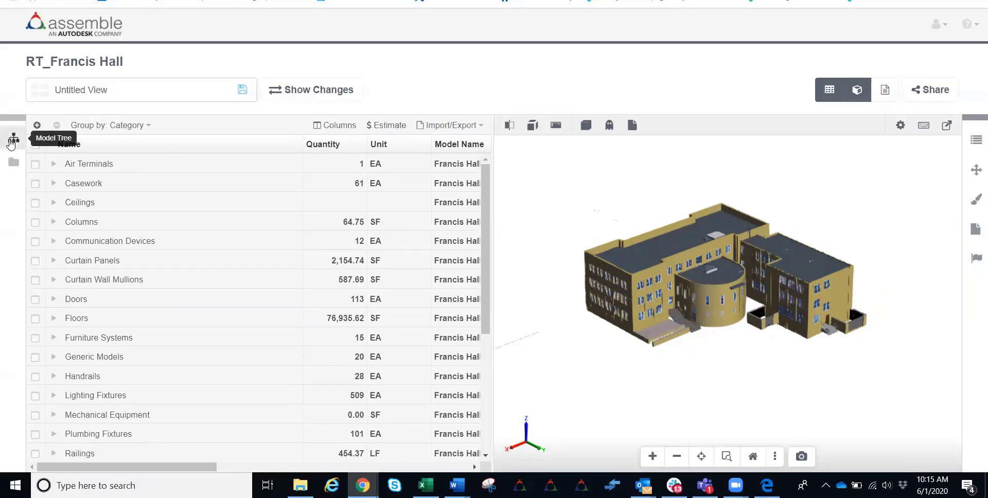
- Select all Walls in the Model Tree, then open the Visibility Settings panel
click(11, 143)
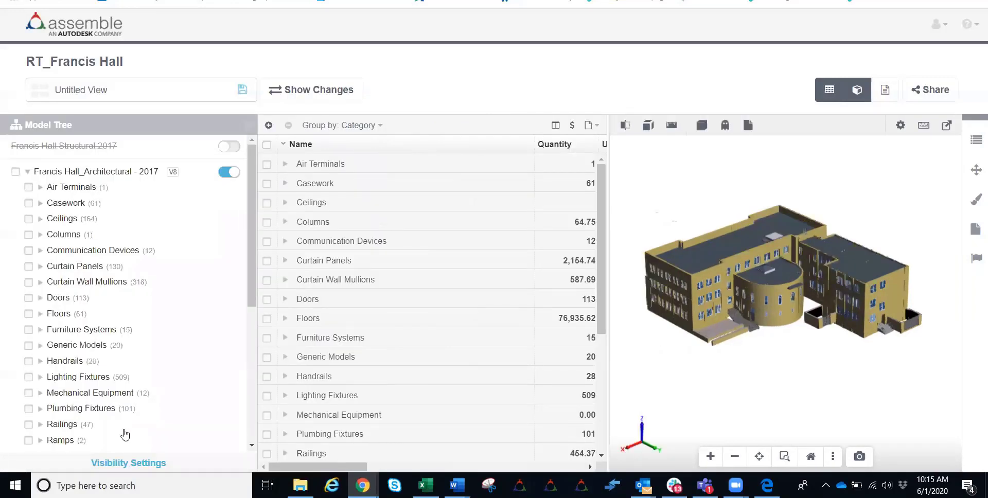
scroll(396, 360, down, 4)
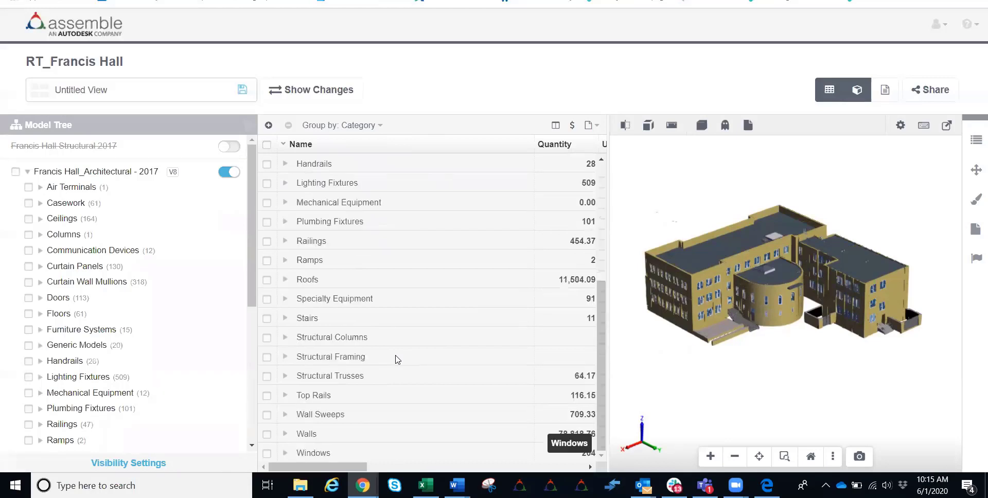
click(271, 435)
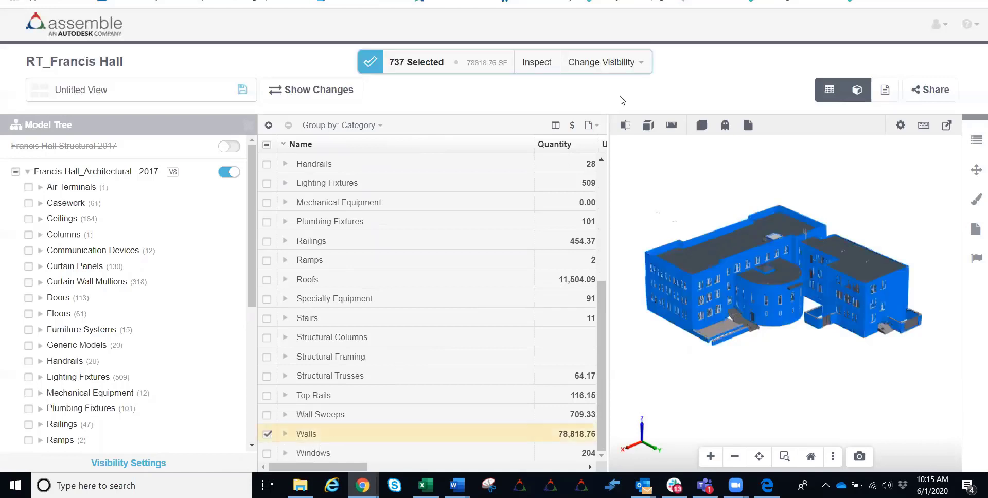
click(597, 67)
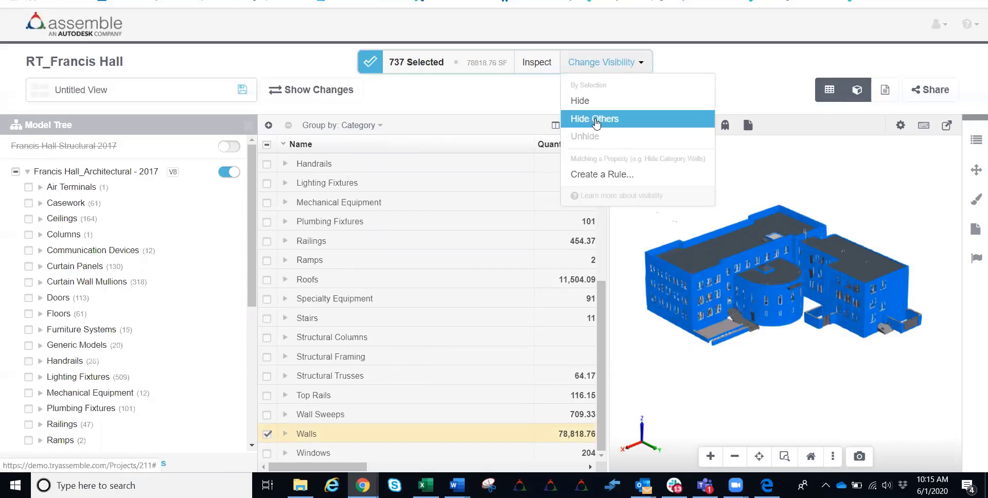
click(611, 67)
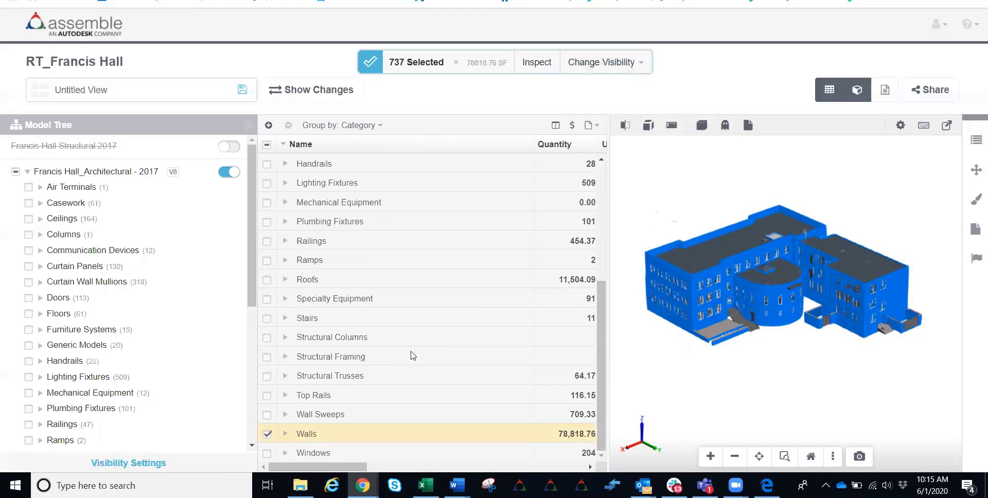
click(165, 458)
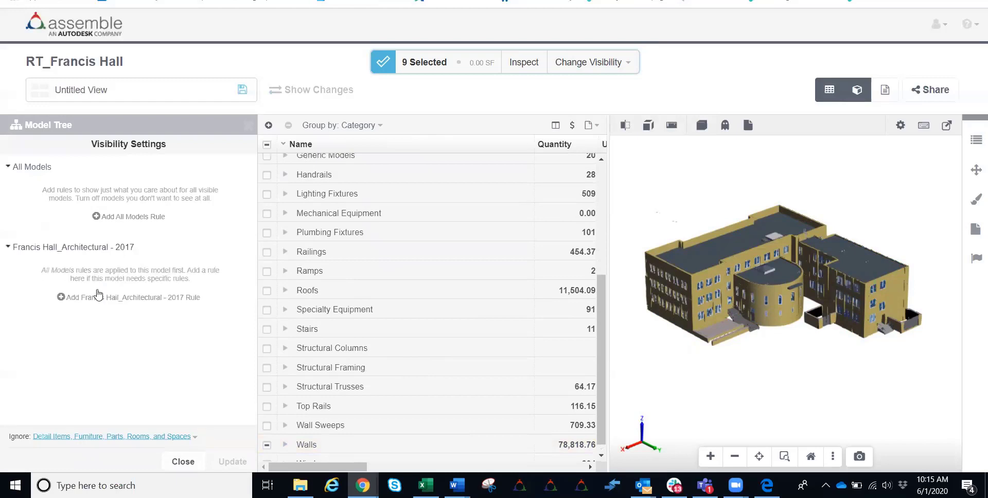
- Add and apply a Show Only Category Name = Walls rule for Francis Hall_Architectural - 2017
click(85, 299)
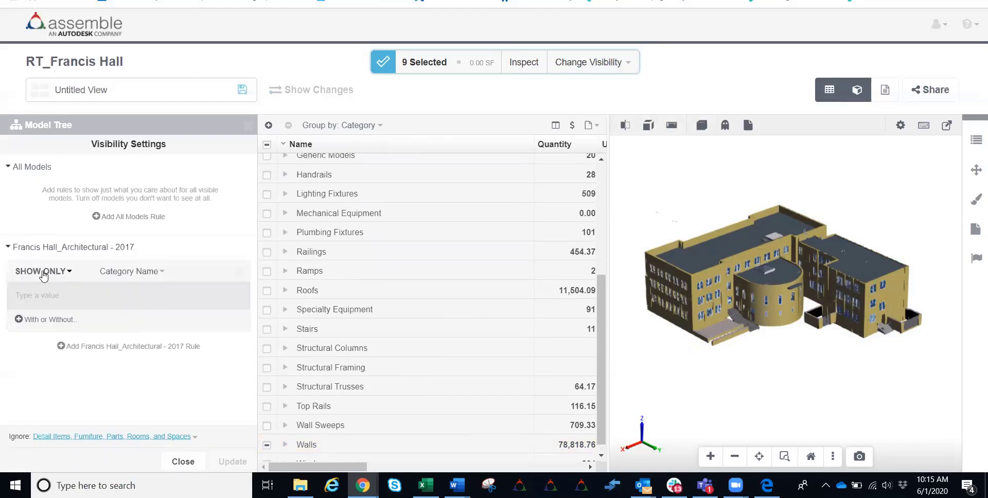
click(98, 294)
scroll(77, 223, down, 5)
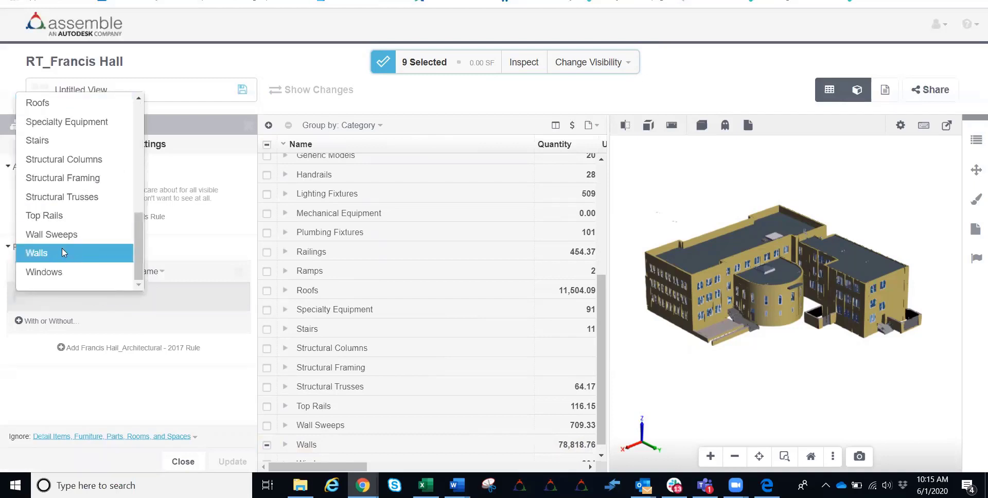
click(37, 253)
click(116, 381)
click(232, 457)
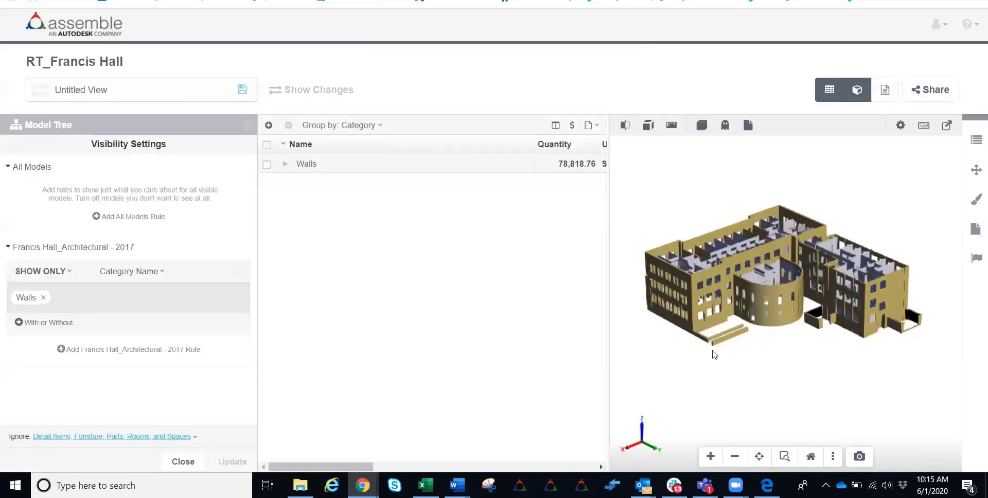
drag(713, 354, 731, 296)
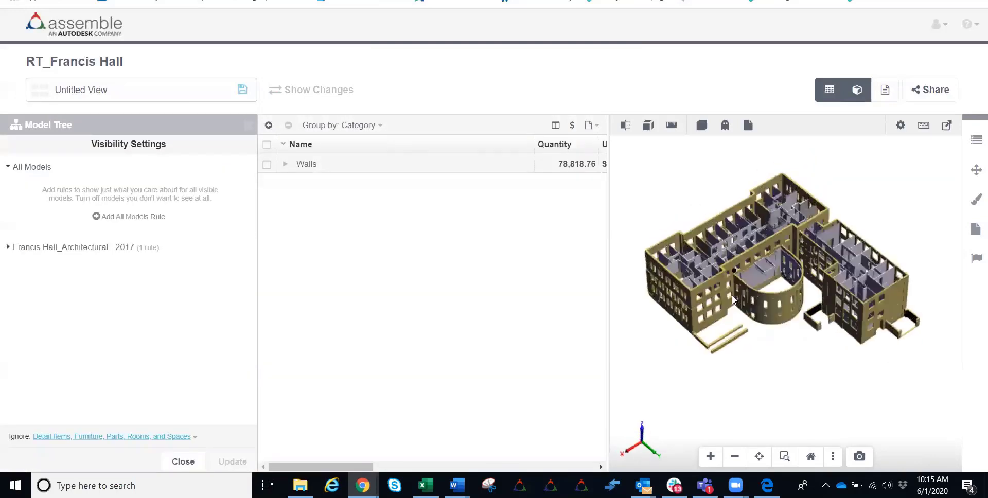
click(183, 461)
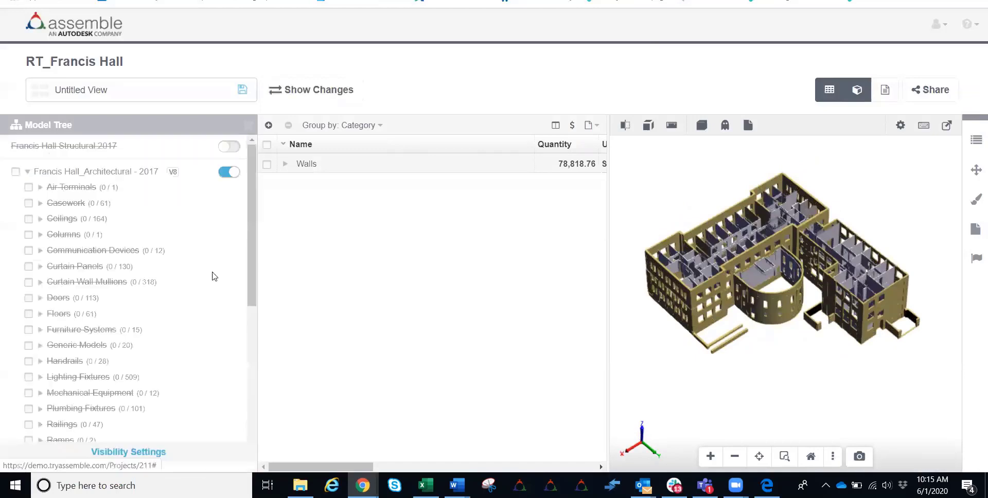
- Collapse the Model Tree and set the wall table's Group by to Type Mark
click(250, 128)
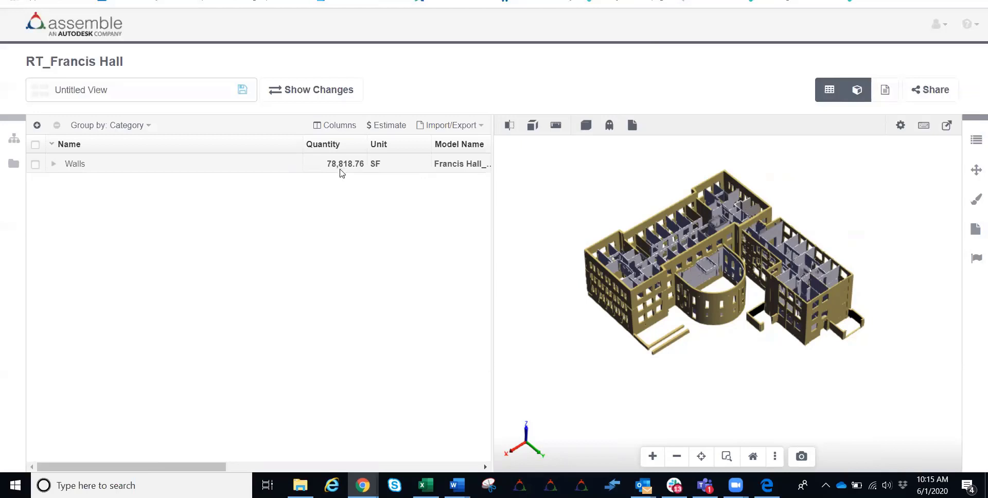
click(141, 126)
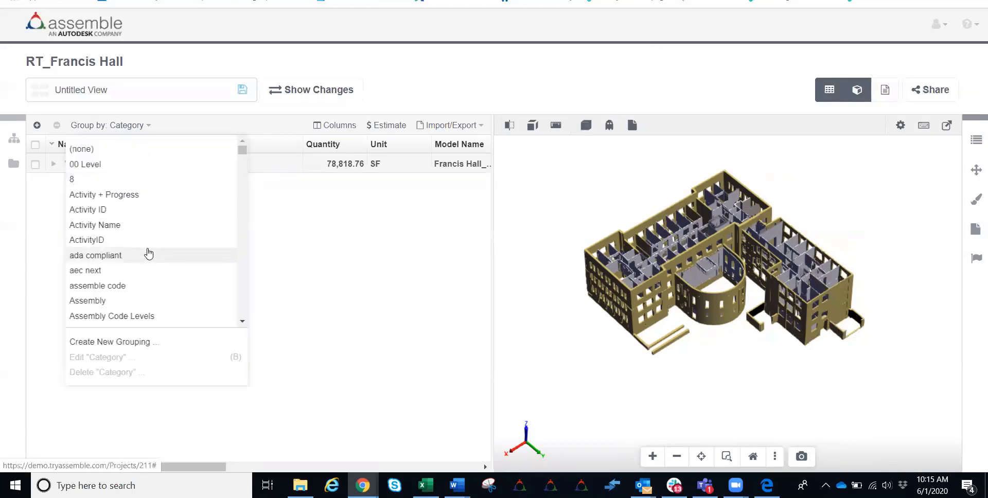
scroll(149, 245, down, 15)
scroll(148, 253, down, 20)
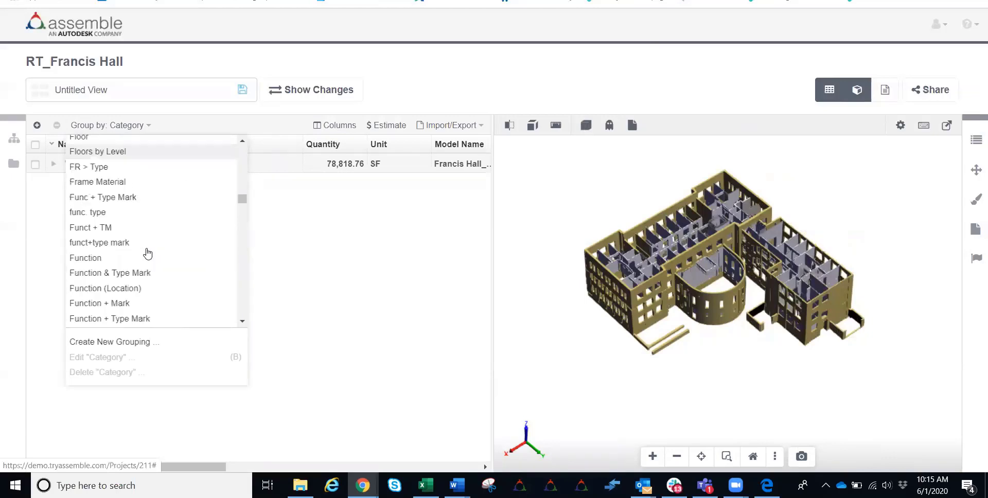
scroll(144, 253, down, 20)
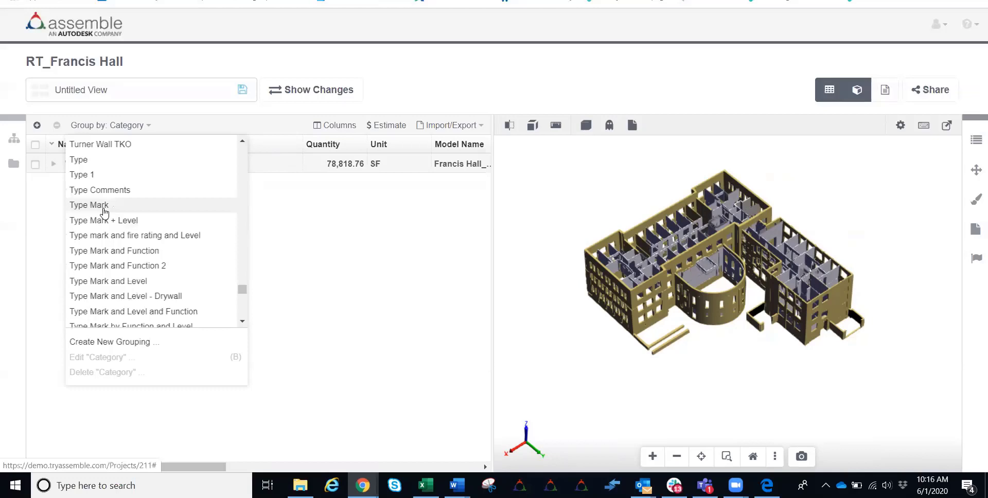
click(102, 204)
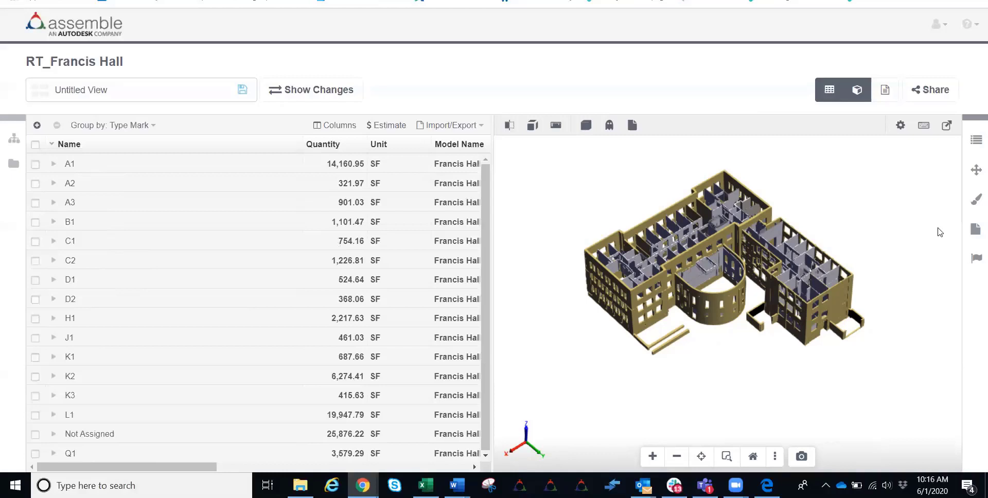
- Turn on Color by Property and colour the walls by Type Mark
click(976, 202)
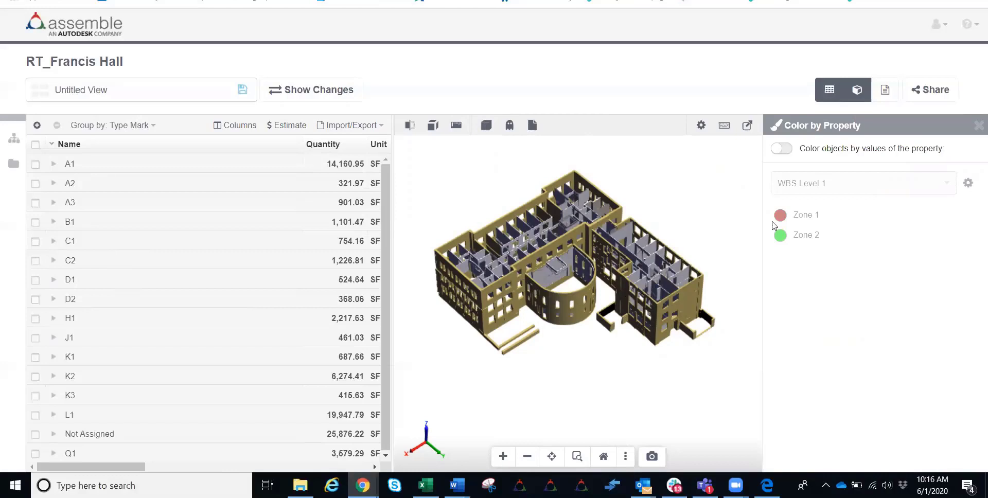
click(786, 148)
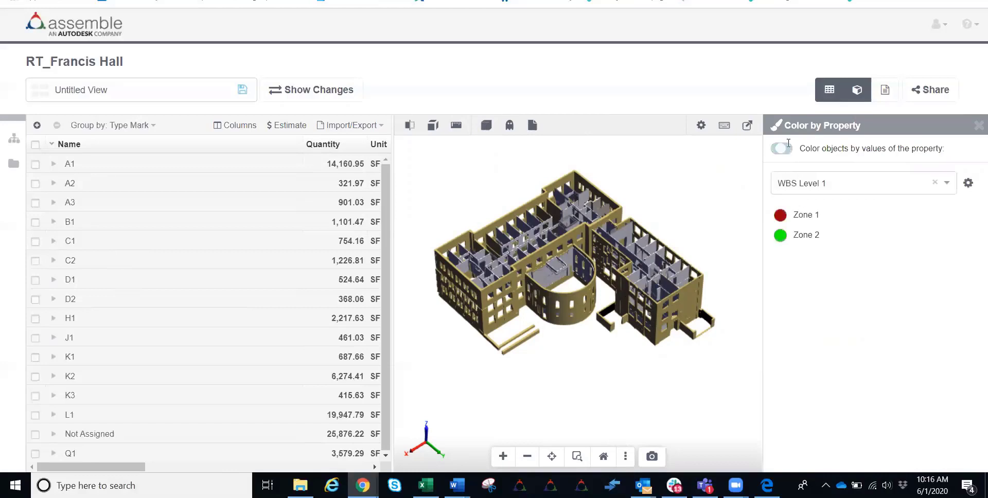
click(854, 182)
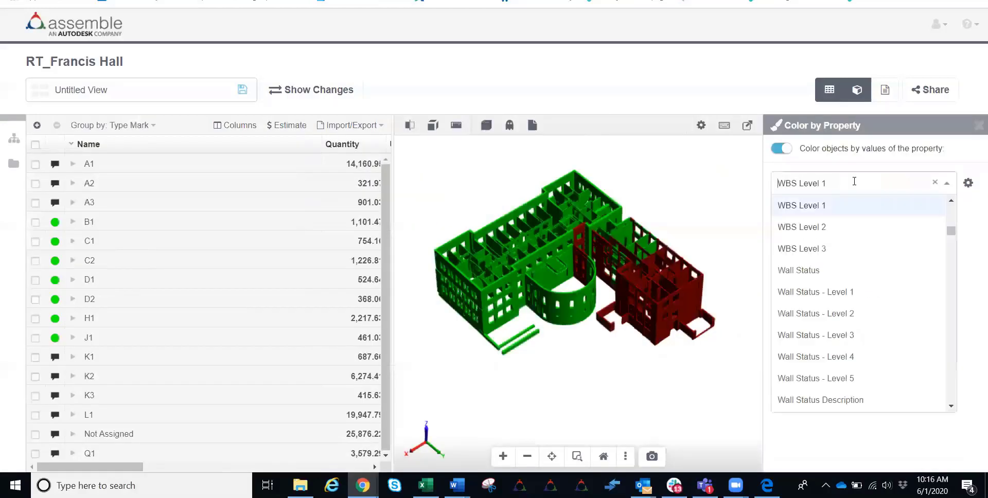
text(type m)
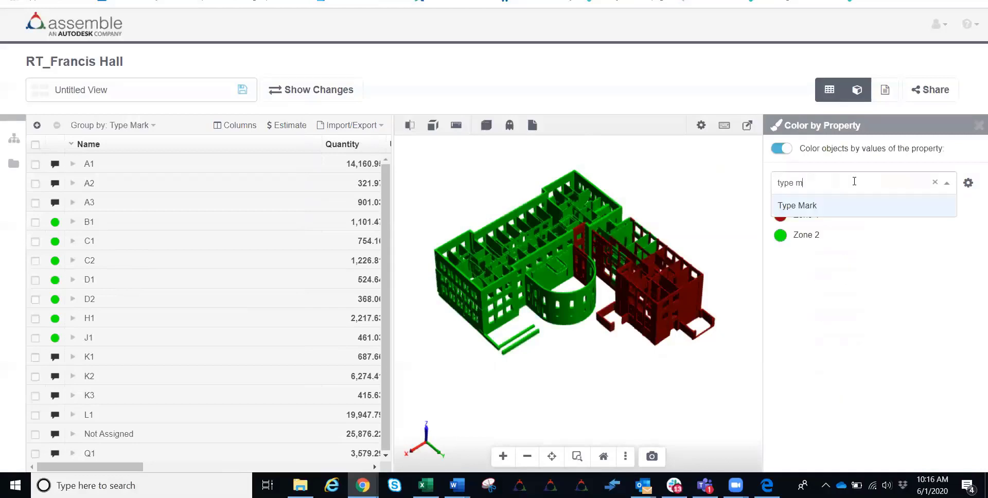
text(ar)
click(846, 205)
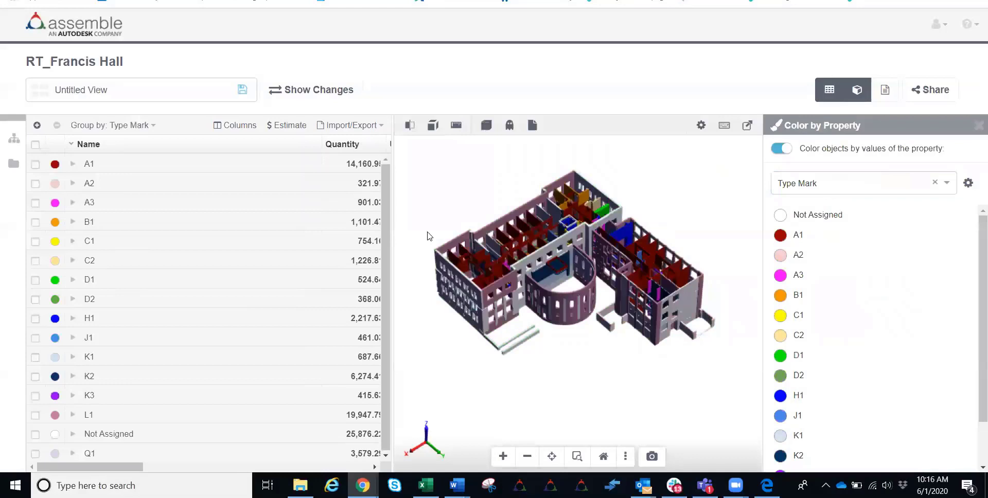
- Widen the table to show the Unit column, close the colour panel, and zoom the 3D model
drag(396, 170, 461, 172)
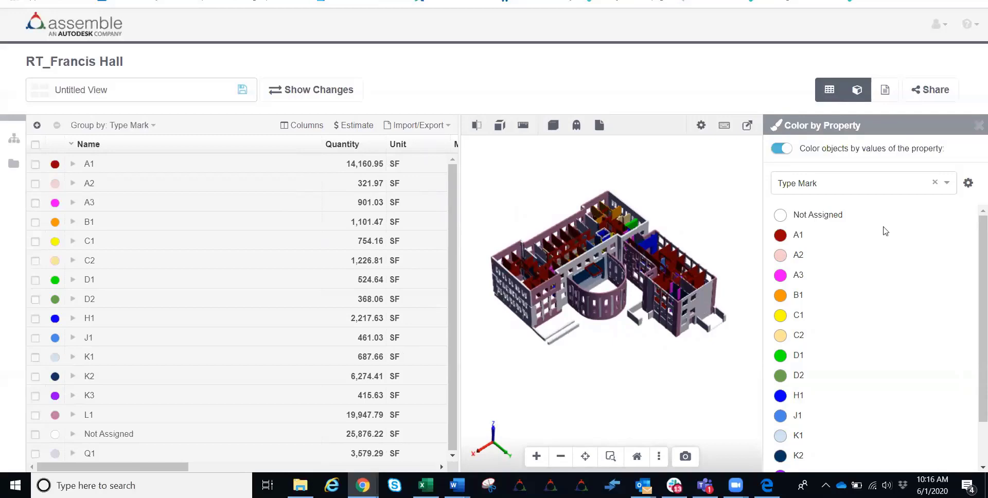
click(978, 125)
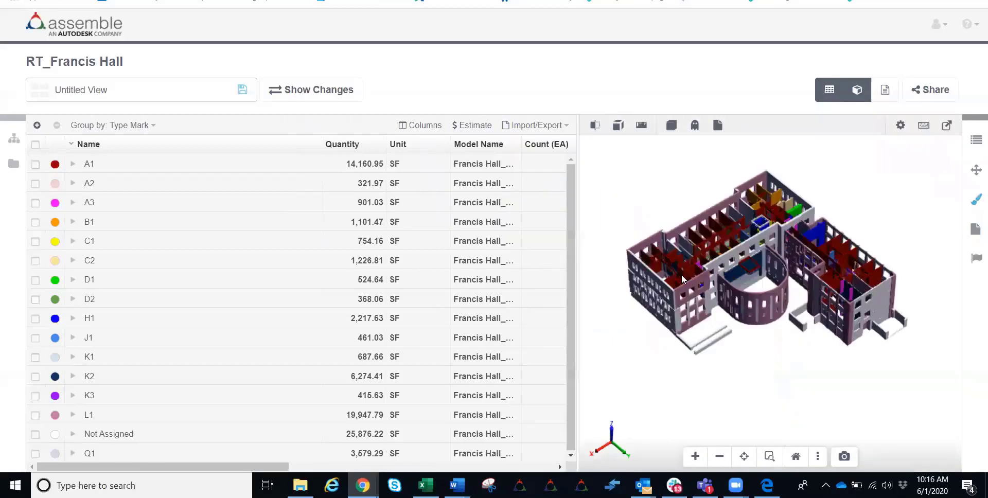
scroll(683, 279, up, 5)
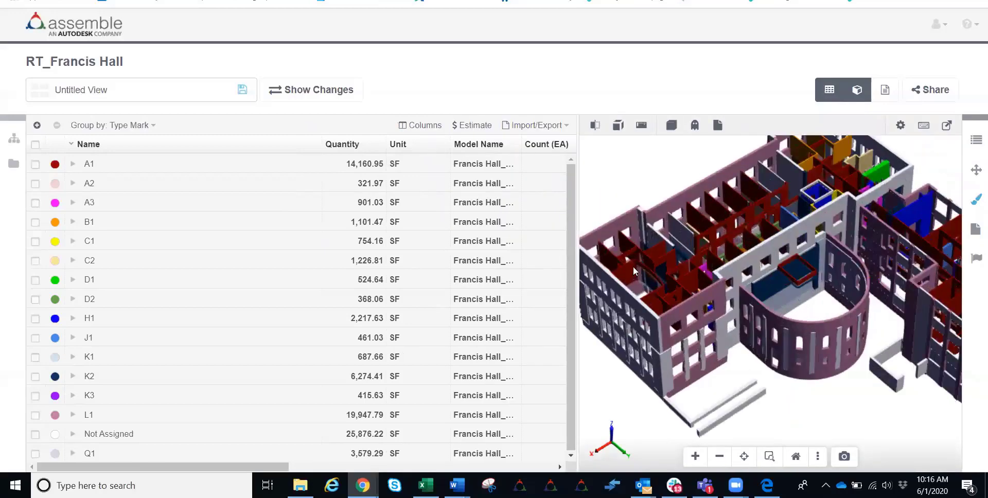
scroll(635, 268, down, 5)
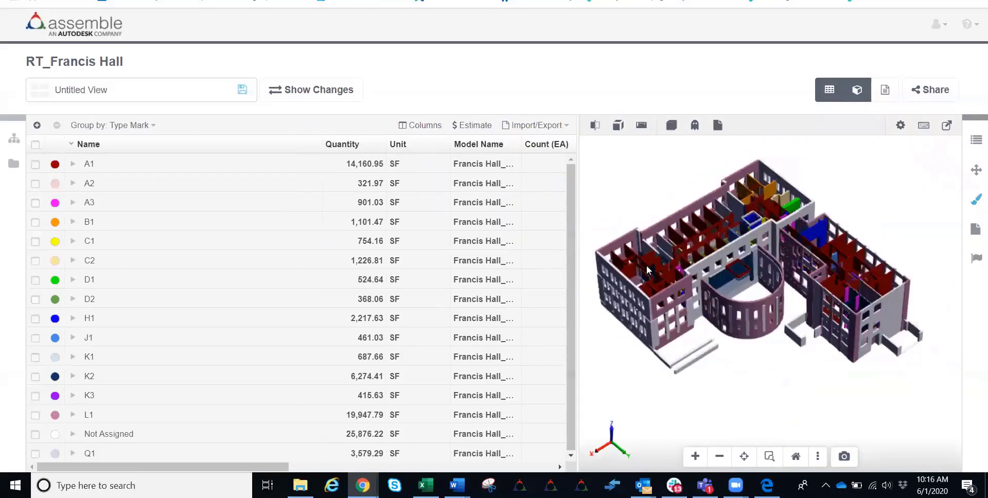
- Show the Sheets viewer, select the A1 walls, and load sheet A101 - FIRST FLOOR PLAN from Selected
click(884, 92)
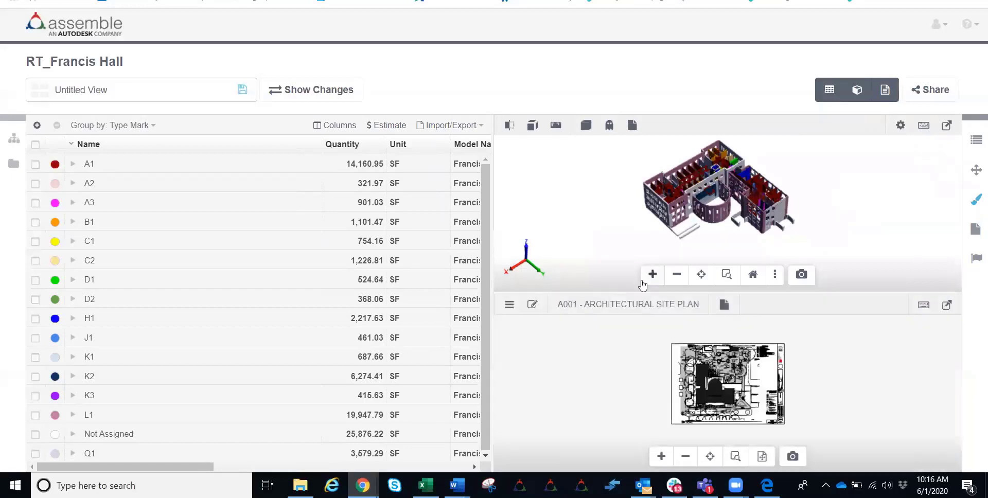
drag(642, 295, 638, 251)
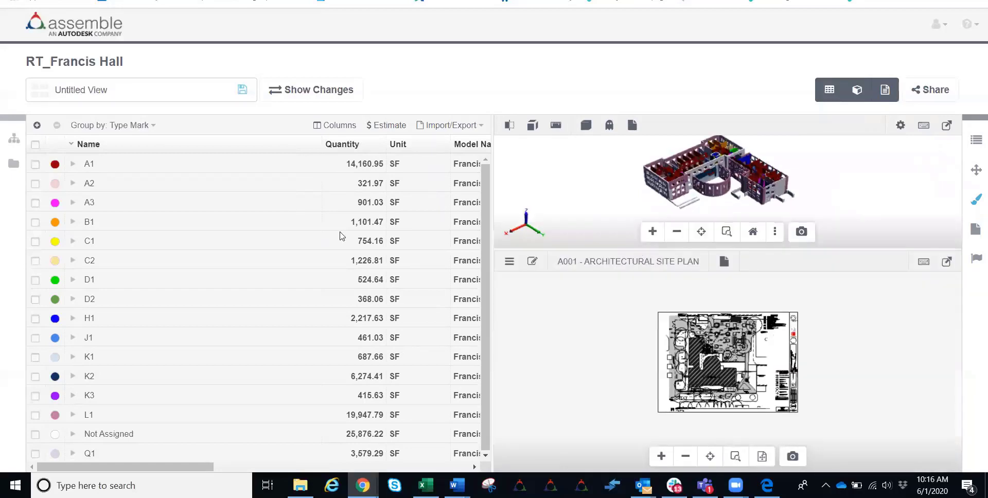
click(36, 165)
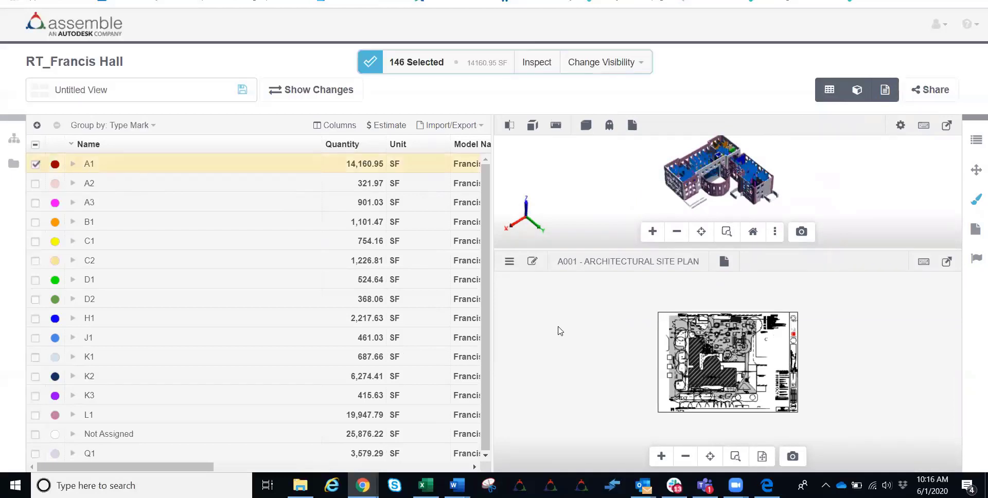
click(510, 264)
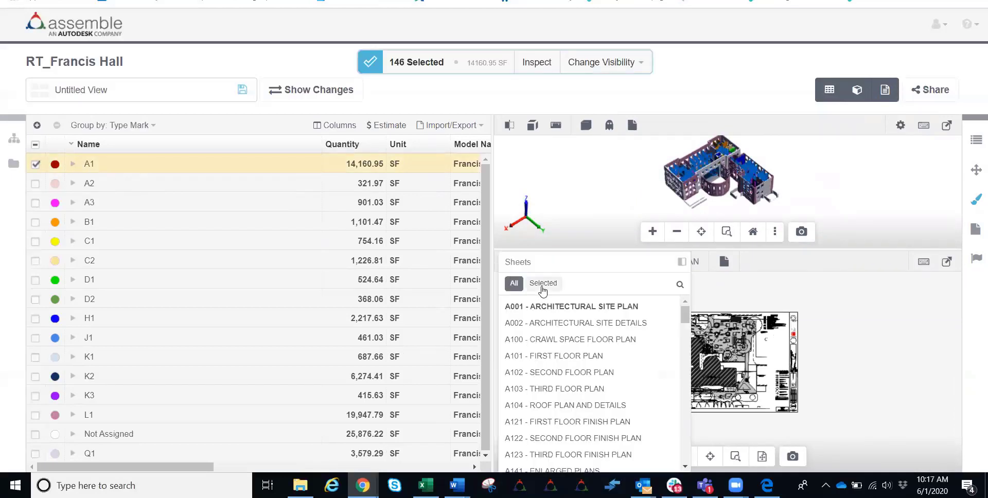
click(542, 285)
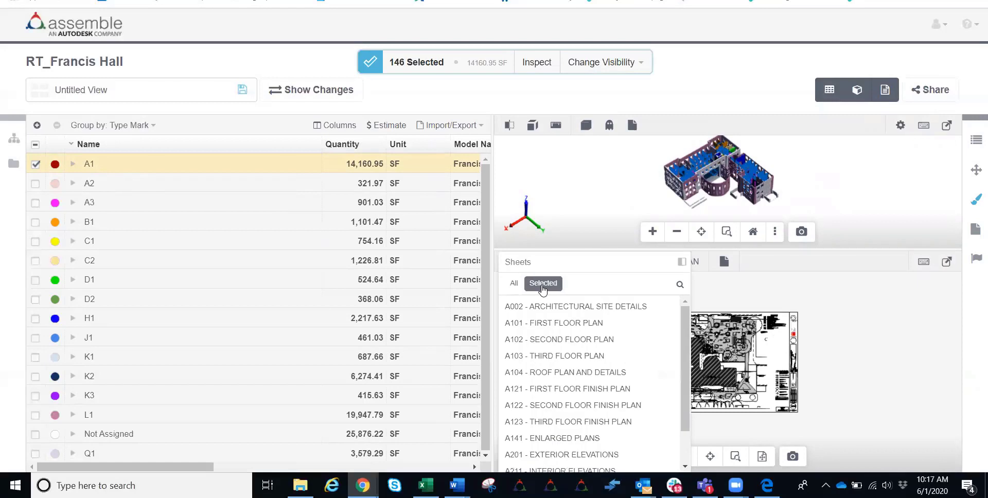
click(557, 320)
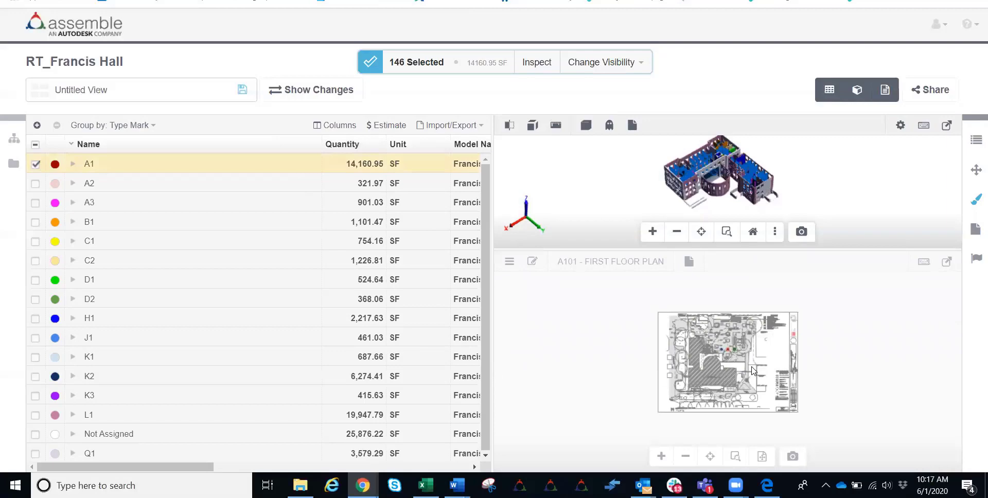
- Zoom into the A101 sheet and pan past MECH 111, MEN 114, WOMEN 115 and REGISTRAR CLASSROOM 117
scroll(749, 375, up, 5)
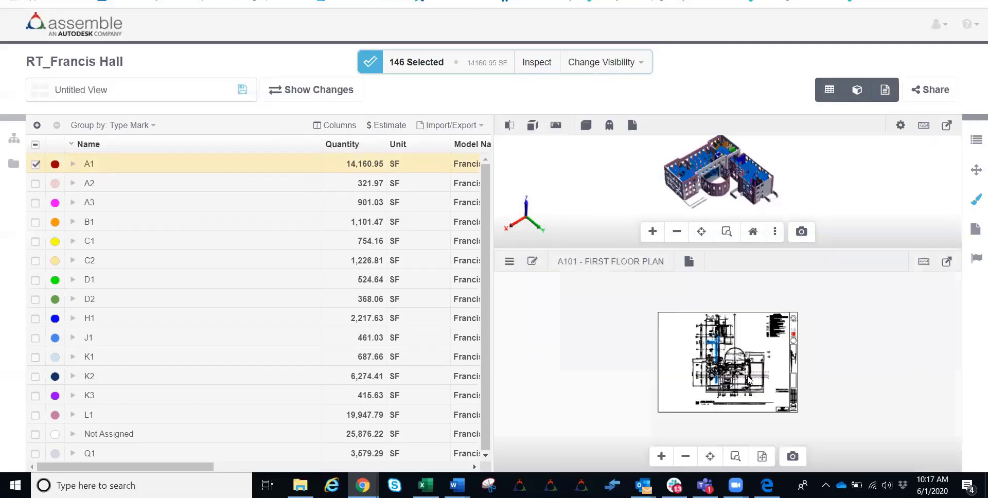
scroll(675, 409, up, 6)
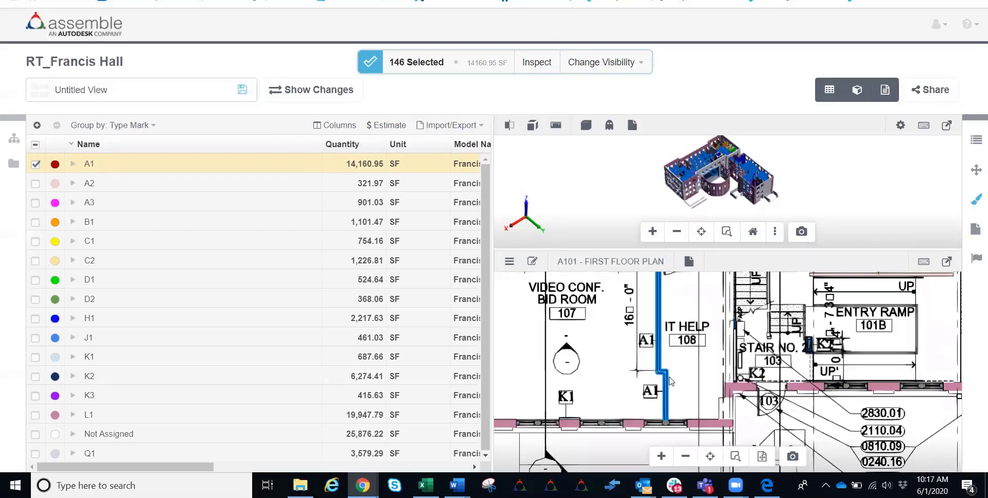
drag(665, 323, 661, 435)
drag(664, 313, 662, 364)
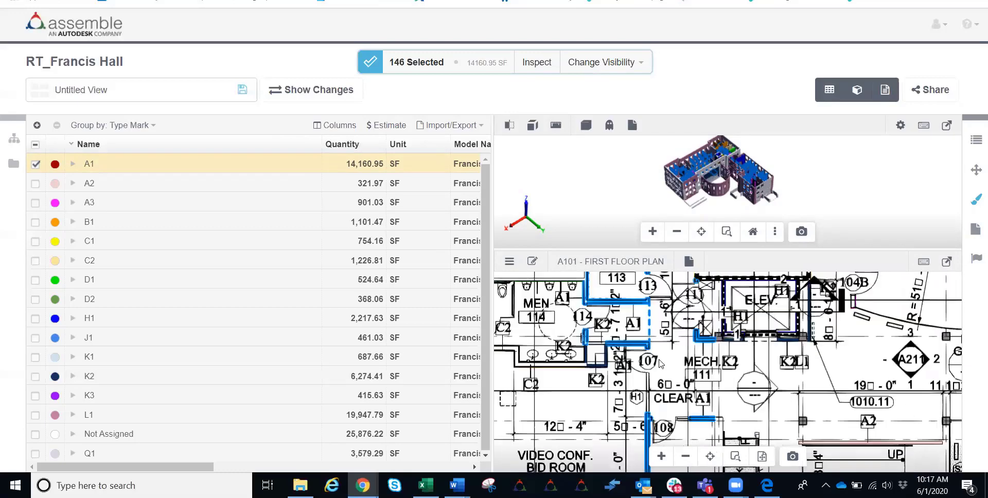
drag(654, 325, 664, 380)
drag(661, 346, 661, 414)
drag(663, 338, 660, 418)
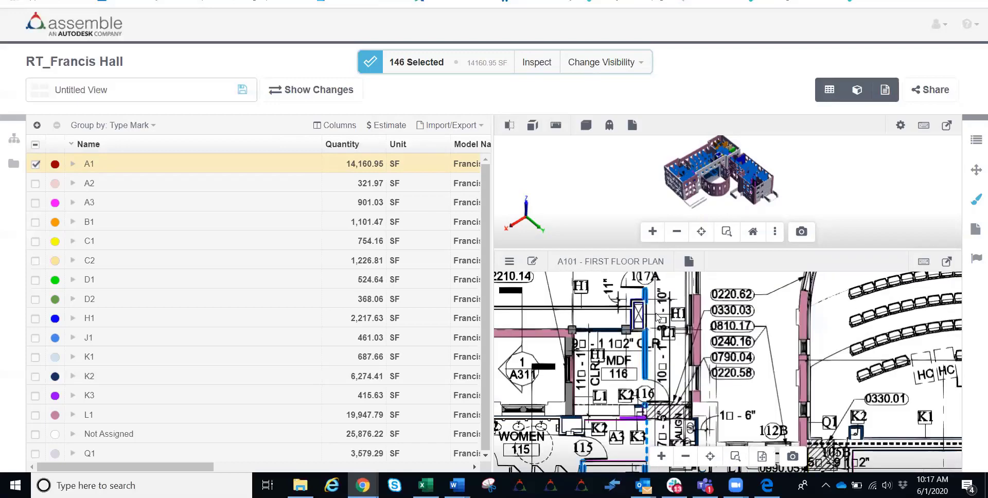
drag(656, 315, 660, 355)
drag(656, 303, 648, 349)
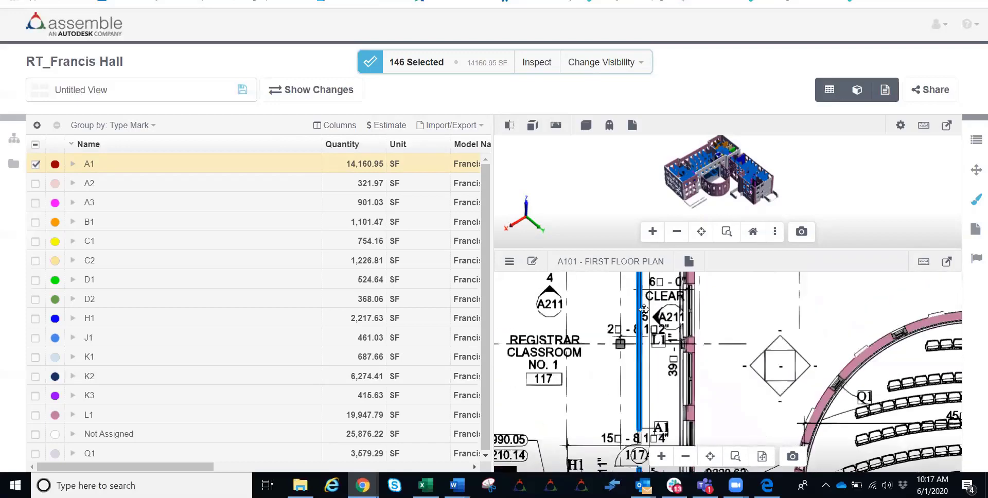
- Check FACULTY 121, CORRIDOR C101, SAFETY MATERIALS LAB 118 and SURVEY LAB 120, then zoom out
drag(645, 312, 651, 433)
drag(653, 322, 690, 415)
drag(706, 350, 744, 377)
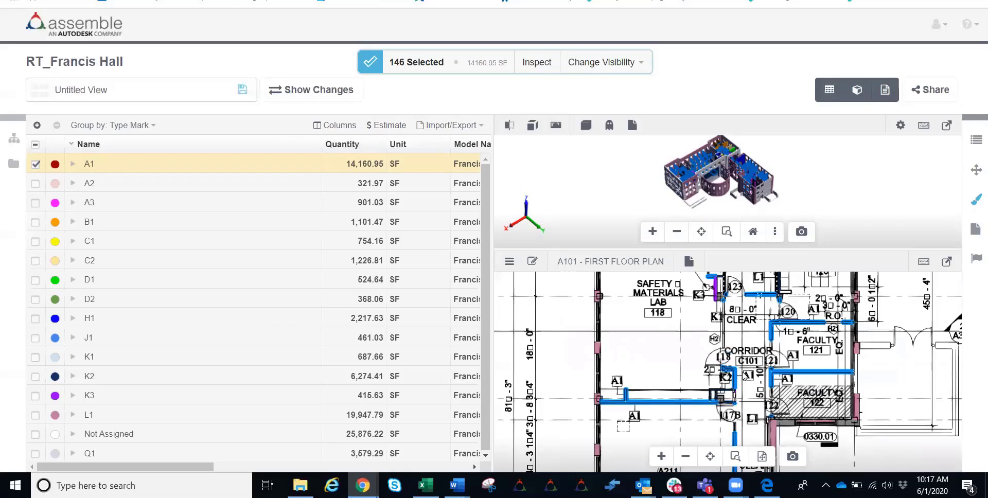
drag(737, 335, 714, 388)
scroll(713, 347, down, 3)
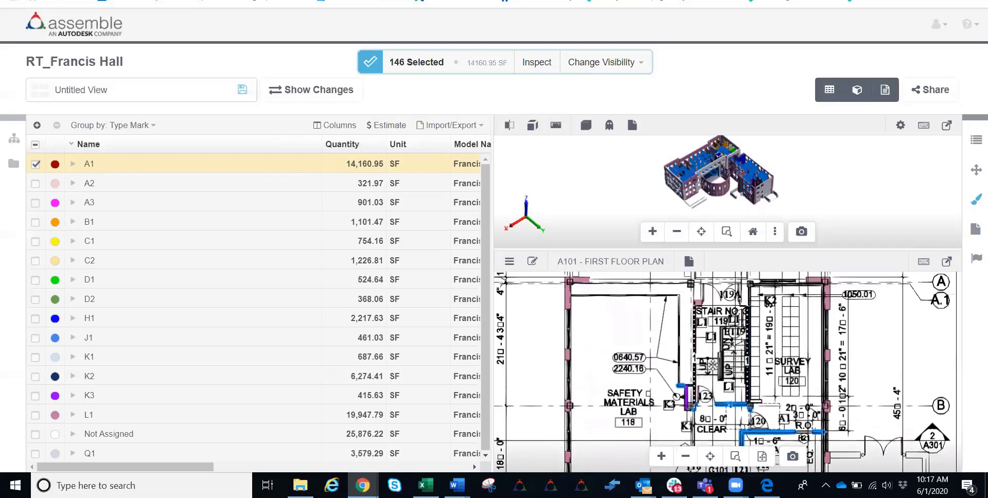
scroll(647, 405, down, 3)
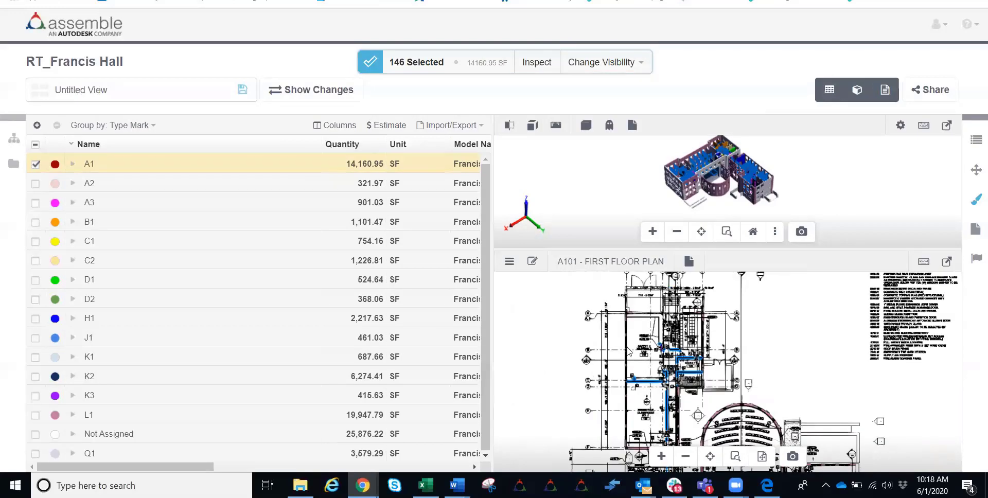
drag(647, 405, 612, 338)
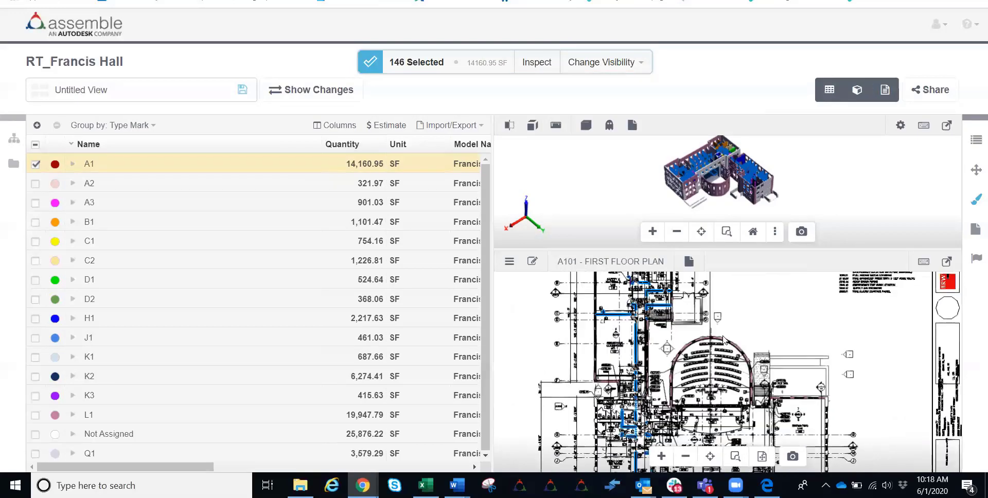
- Clear the A1 selection and save the current view as 'Wall Takeoff'
click(749, 325)
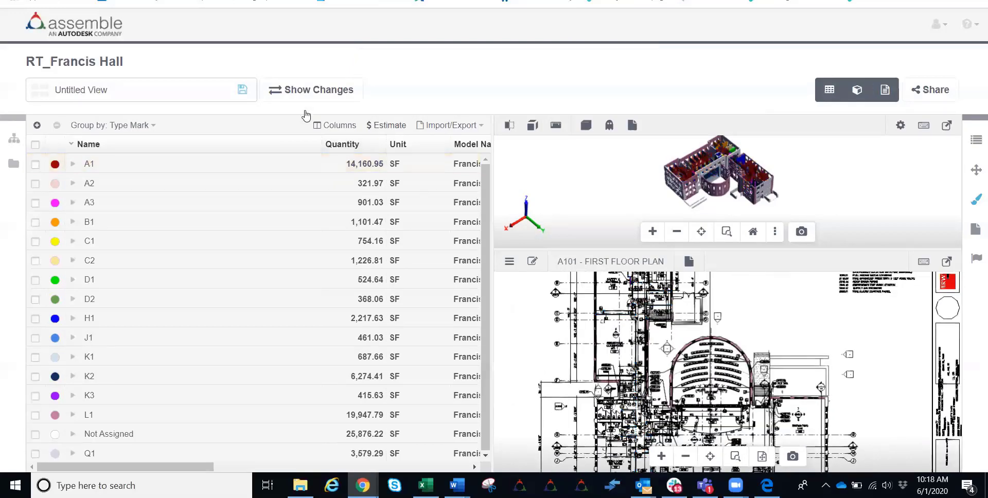
click(243, 92)
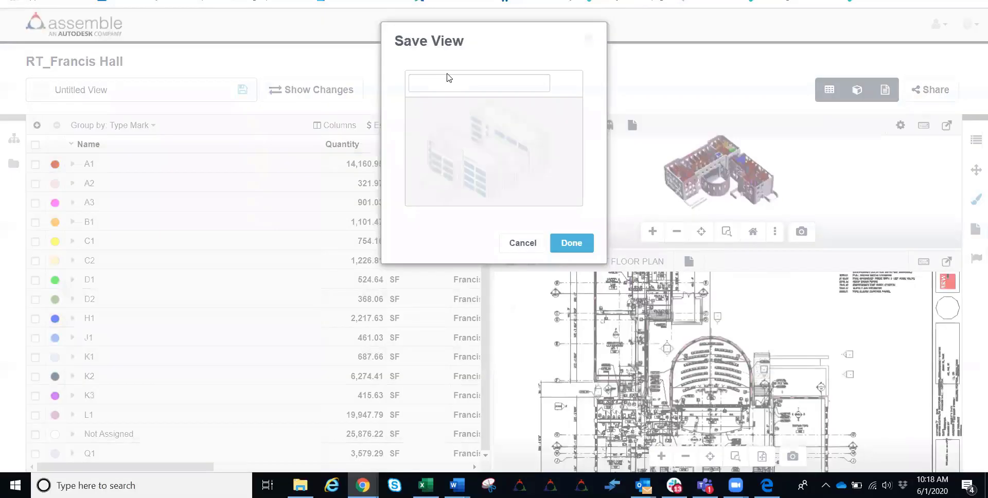
click(457, 89)
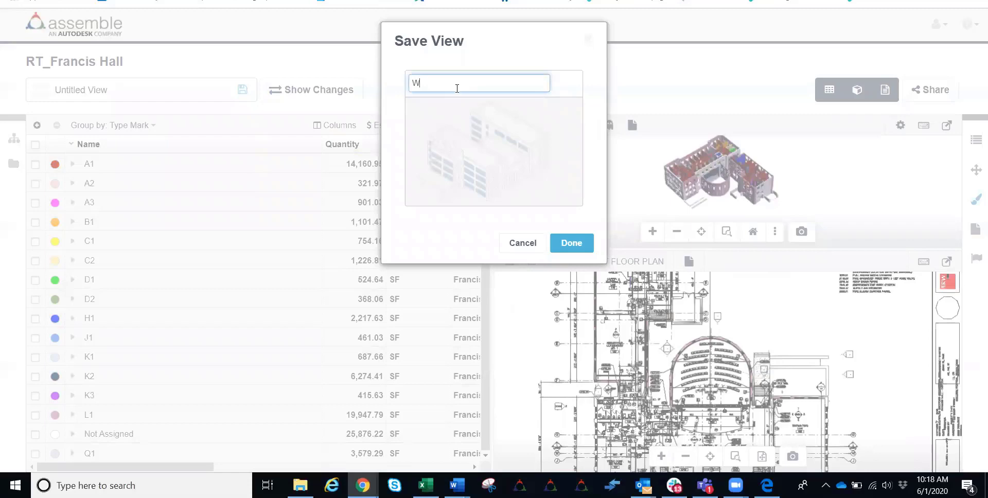
text(Wall Takeoff)
click(580, 246)
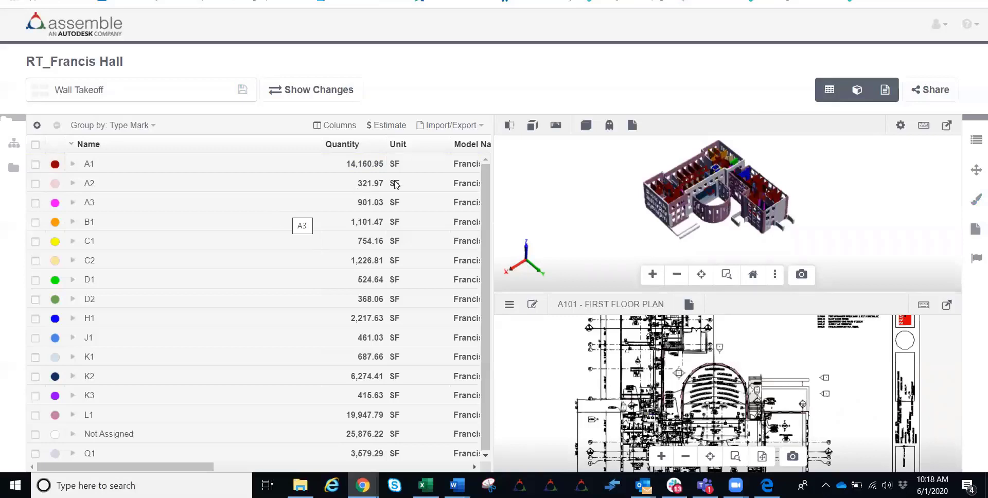
click(460, 126)
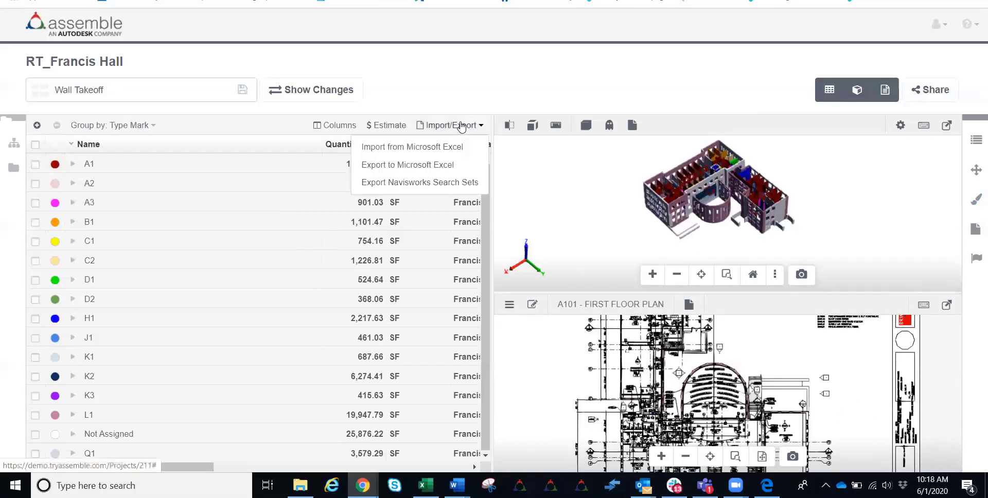